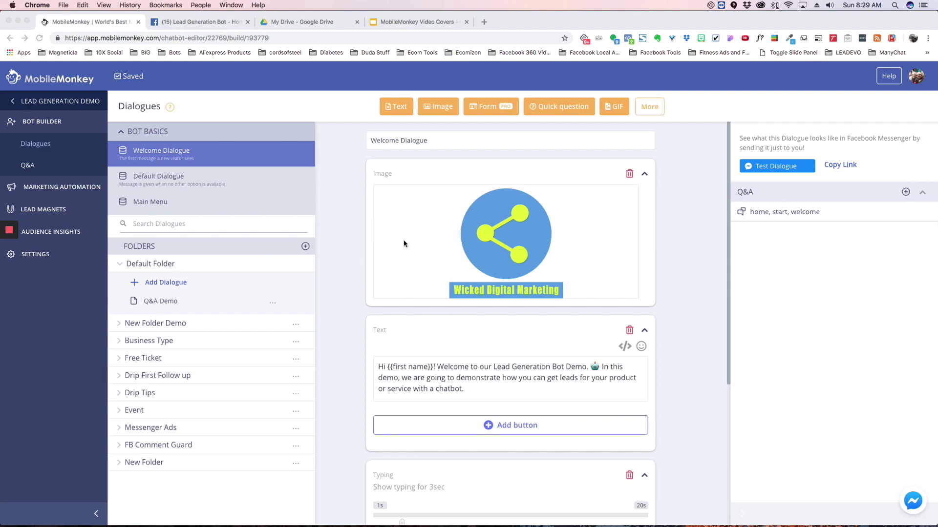
Expand the Welcome Dialogue's keyword rule, then go to the Q&A keyword rules page
{"action": "left_click", "coordinate": [905, 193]}
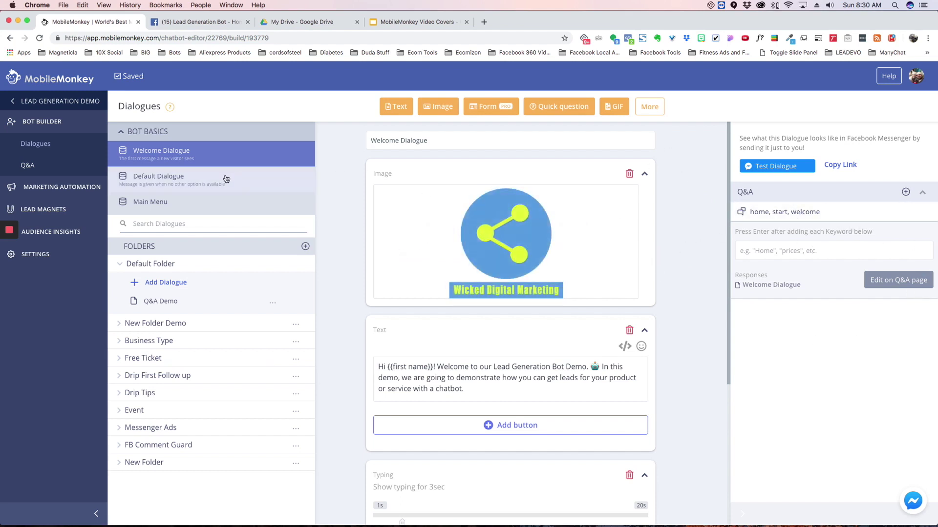
{"action": "left_click", "coordinate": [28, 166]}
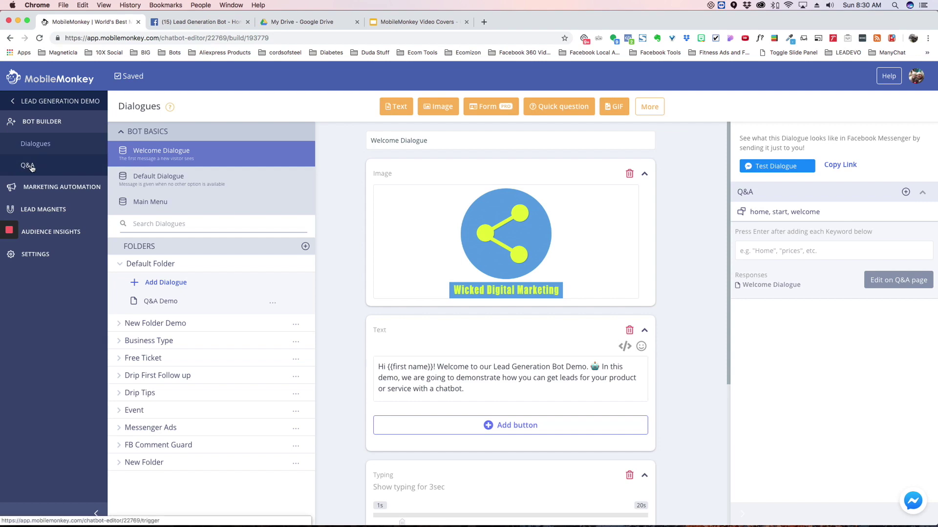
{"action": "scroll", "coordinate": [322, 233], "scroll_direction": "down", "scroll_amount": 15}
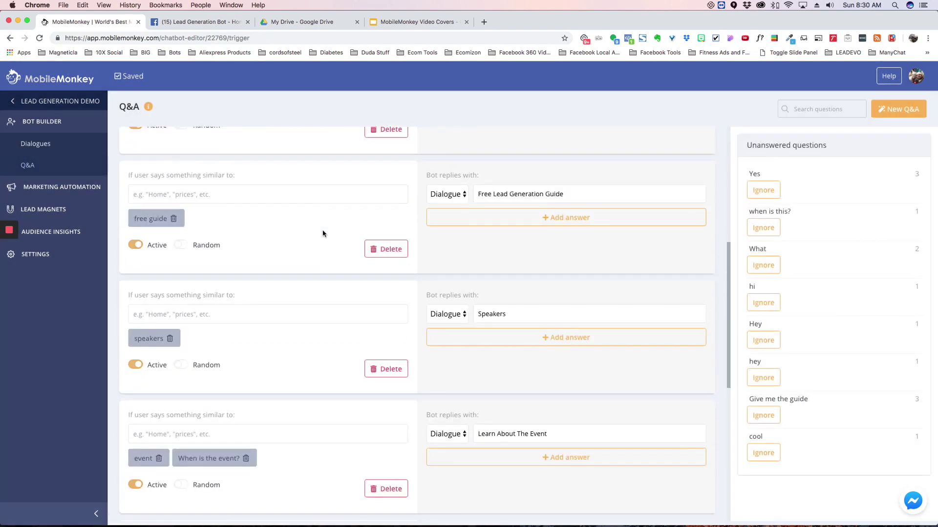
{"action": "scroll", "coordinate": [322, 231], "scroll_direction": "up", "scroll_amount": 15}
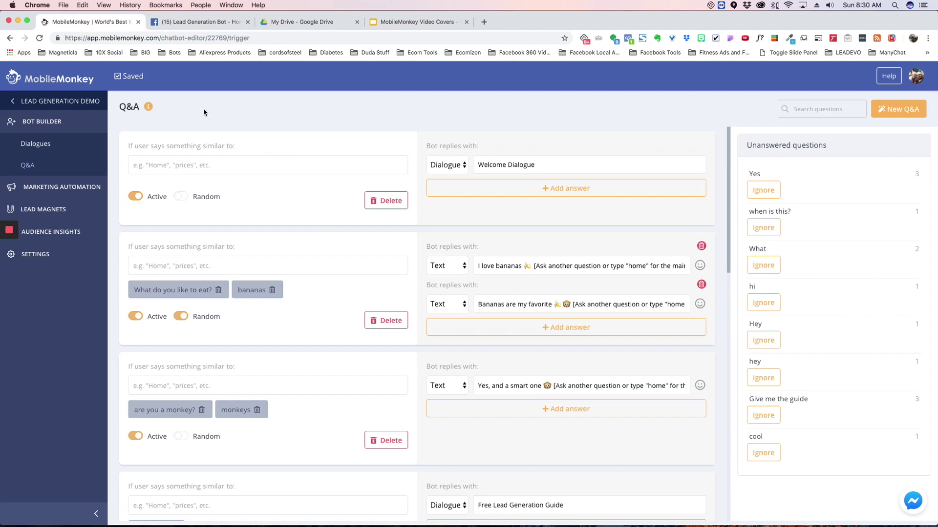
{"action": "scroll", "coordinate": [166, 181], "scroll_direction": "down", "scroll_amount": 3}
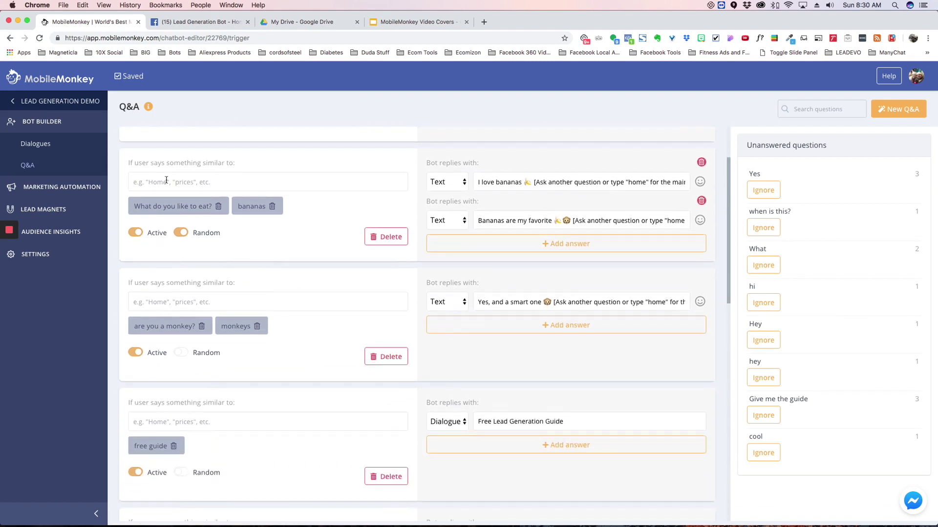
{"action": "left_click", "coordinate": [139, 212]}
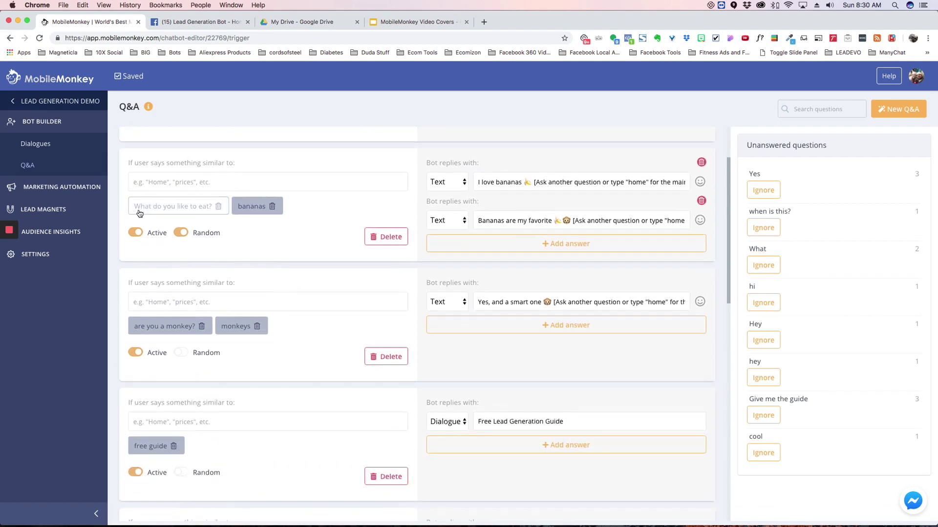
{"action": "left_click", "coordinate": [252, 209]}
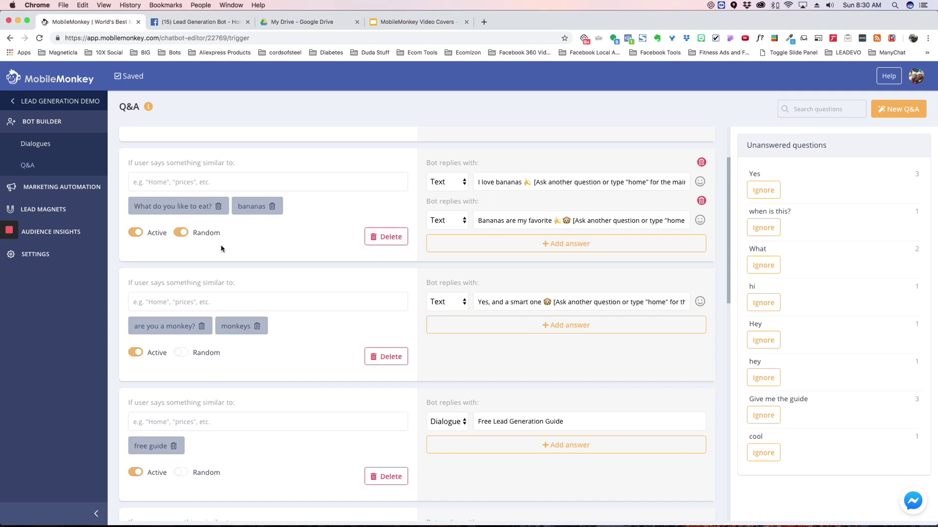
{"action": "left_click", "coordinate": [179, 233]}
{"action": "left_click", "coordinate": [179, 233]}
{"action": "scroll", "coordinate": [416, 244], "scroll_direction": "down", "scroll_amount": 3}
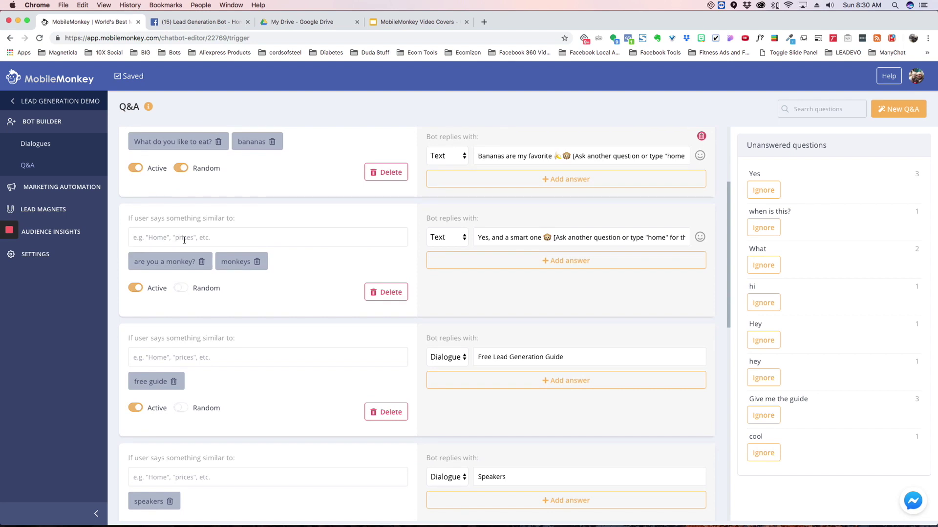
{"action": "scroll", "coordinate": [202, 238], "scroll_direction": "down", "scroll_amount": 1}
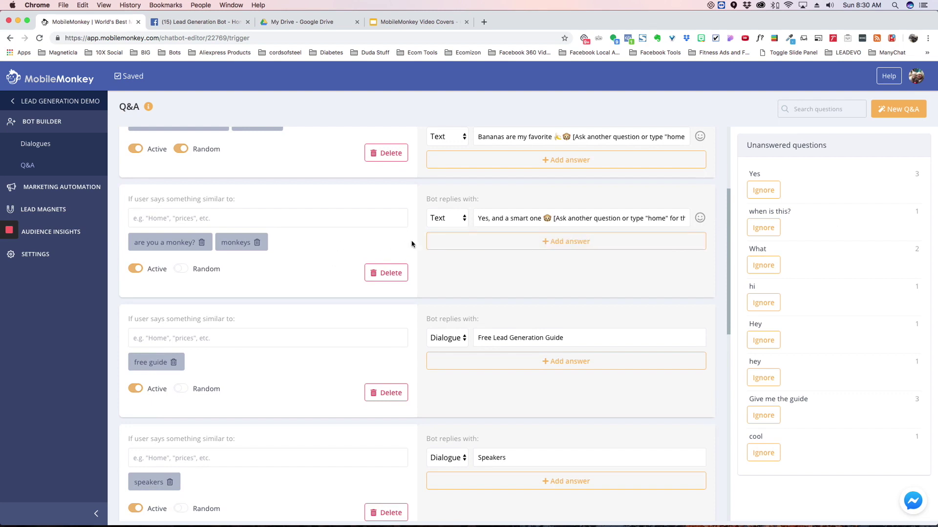
{"action": "scroll", "coordinate": [429, 239], "scroll_direction": "down", "scroll_amount": 5}
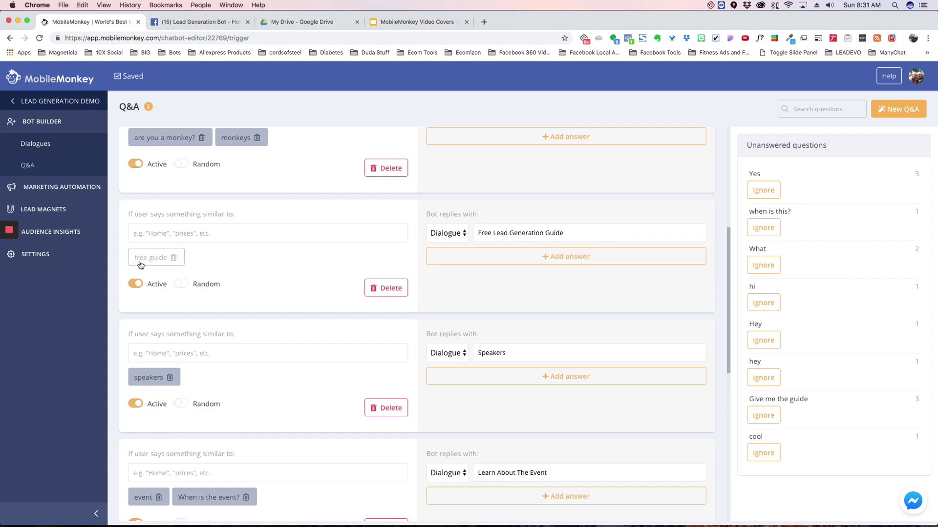
{"action": "scroll", "coordinate": [546, 239], "scroll_direction": "down", "scroll_amount": 2}
{"action": "scroll", "coordinate": [546, 236], "scroll_direction": "down", "scroll_amount": 1}
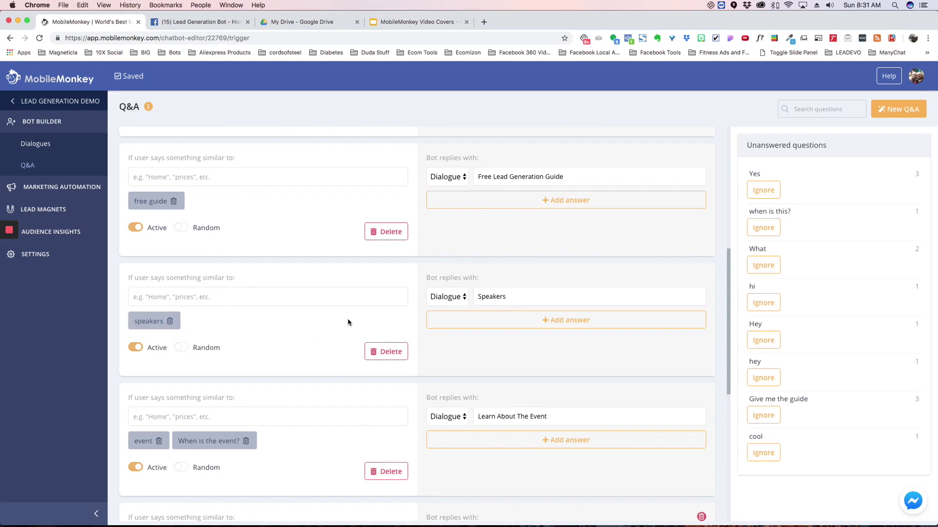
{"action": "scroll", "coordinate": [347, 322], "scroll_direction": "up", "scroll_amount": 6}
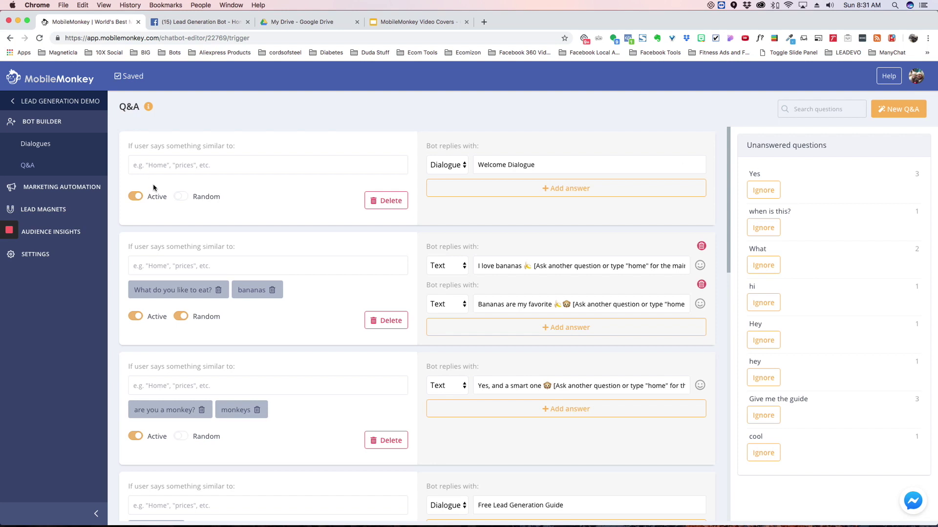
{"action": "left_click", "coordinate": [895, 110]}
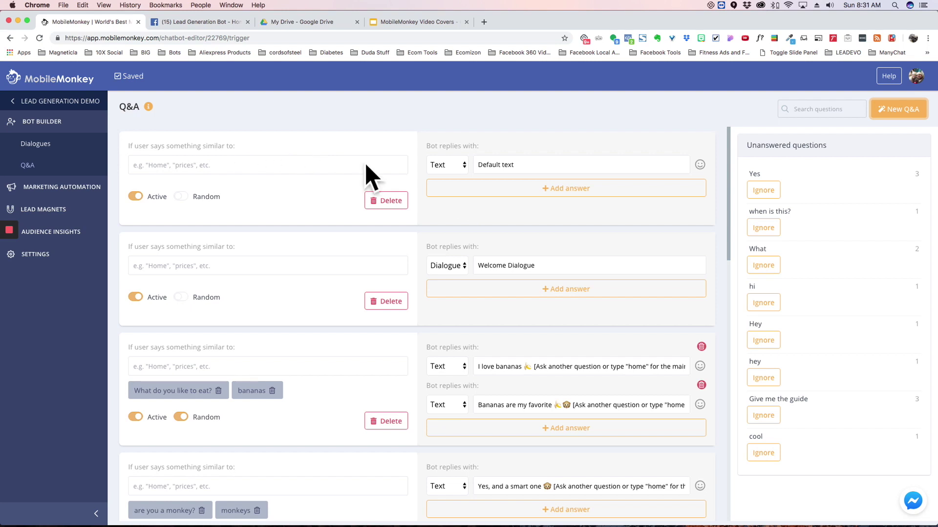
{"action": "left_click", "coordinate": [444, 167]}
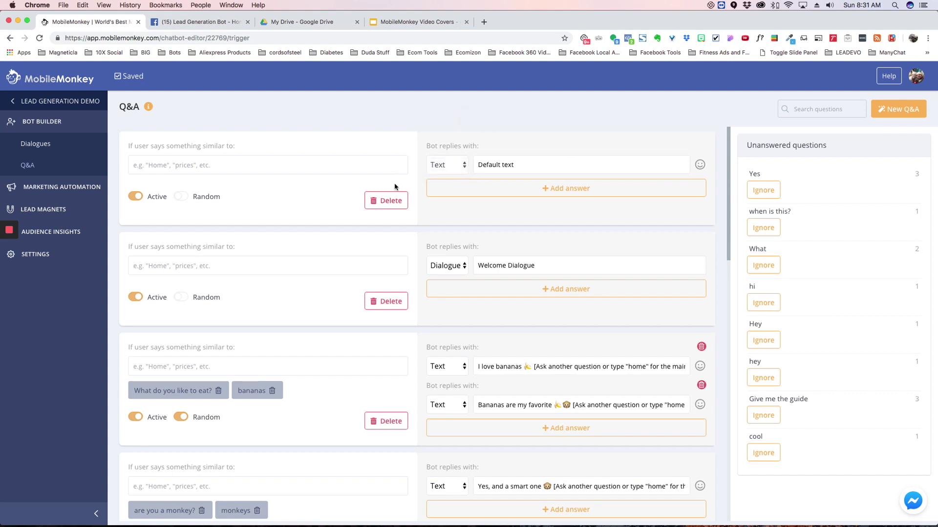
{"action": "left_click", "coordinate": [391, 201]}
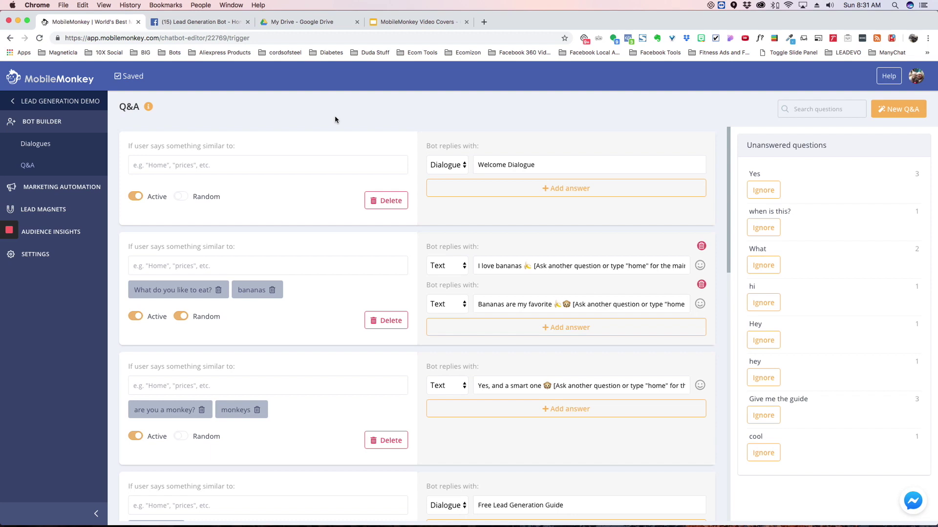
Add 'your favorite food' as a new trigger phrase on the bananas reply rule
{"action": "left_click", "coordinate": [179, 292]}
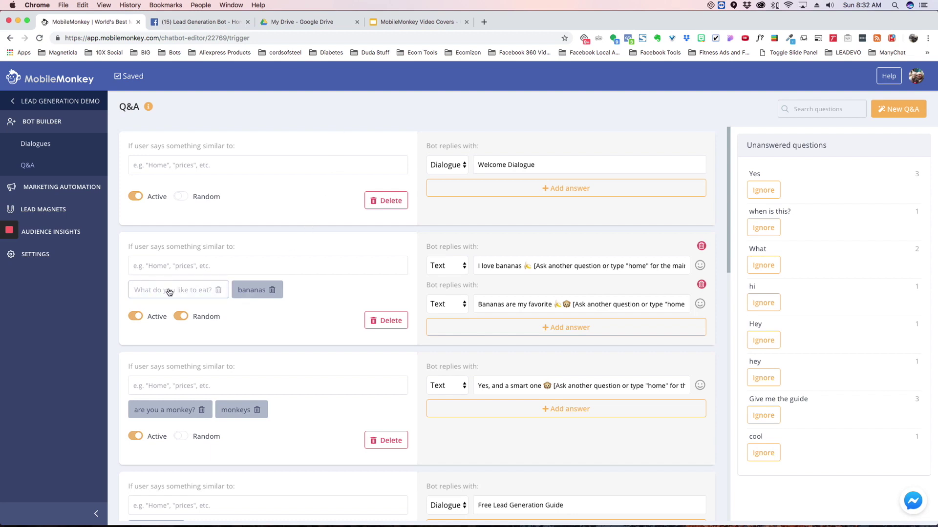
{"action": "left_click", "coordinate": [307, 290]}
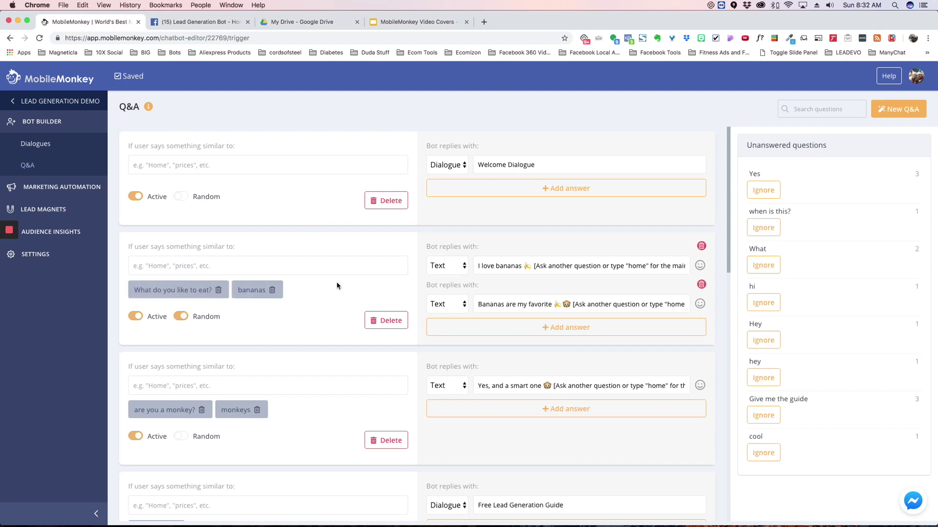
{"action": "left_click", "coordinate": [236, 267]}
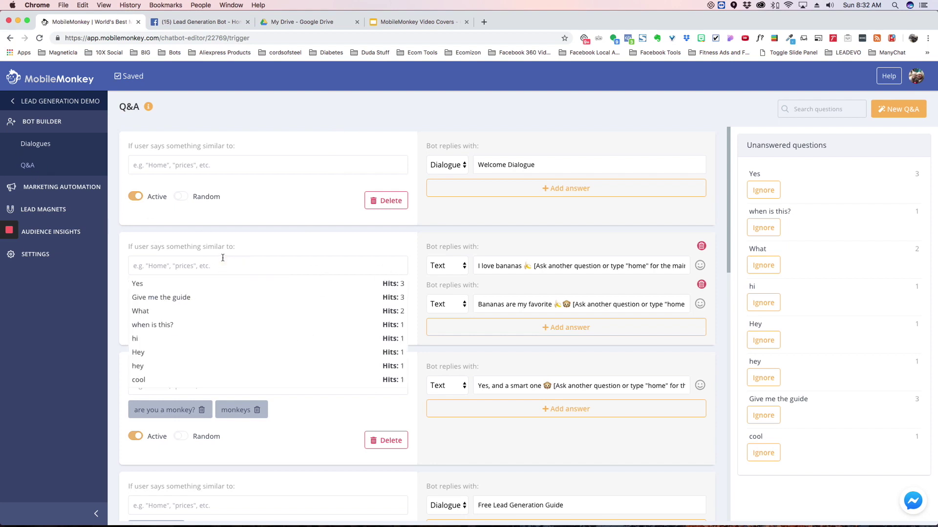
{"action": "type", "text": "WHAT IS"}
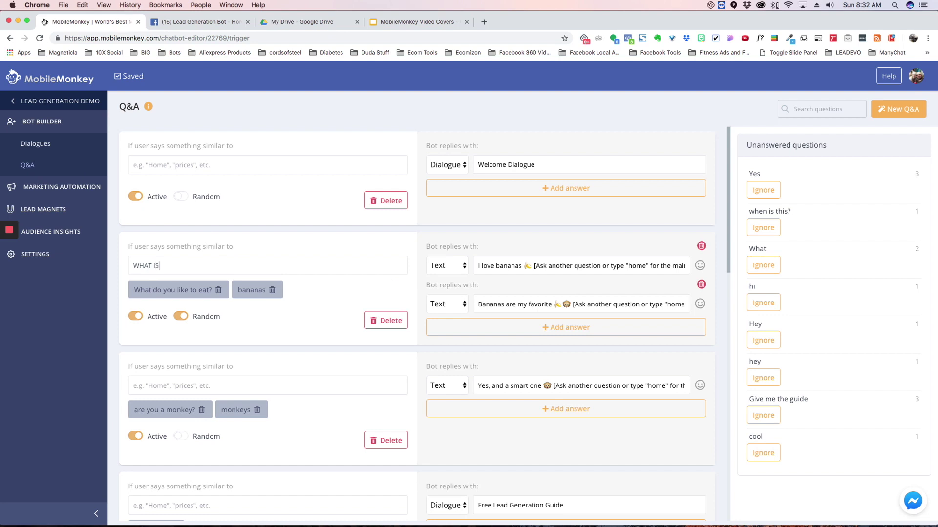
{"action": "key", "text": "BackSpace"}
{"action": "key", "text": "BackSpace"}
{"action": "key", "text": "BackSpace"}
{"action": "key", "text": "BackSpace"}
{"action": "key", "text": "BackSpace"}
{"action": "key", "text": "BackSpace"}
{"action": "type", "text": "your favorite foo"}
{"action": "key", "text": "Return"}
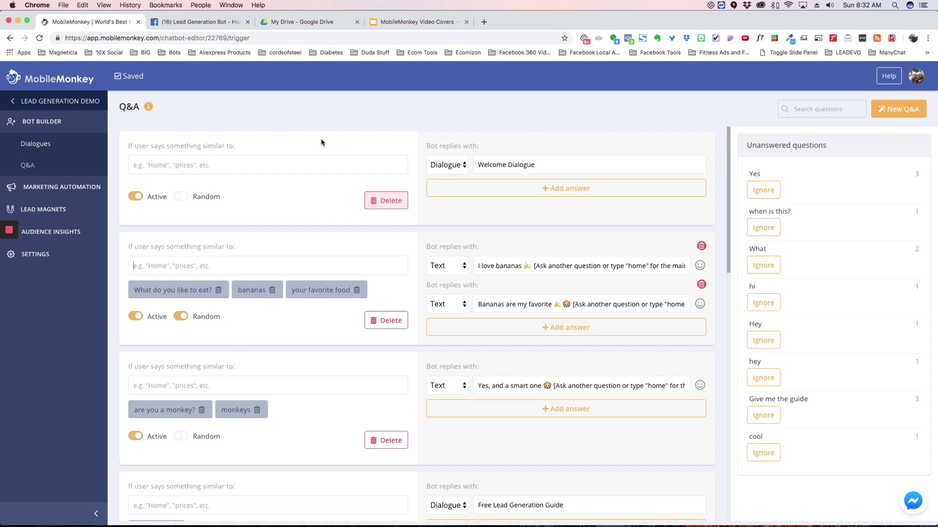
Send the Welcome Dialogue as a Messenger test and view it on Facebook
{"action": "left_click", "coordinate": [42, 149]}
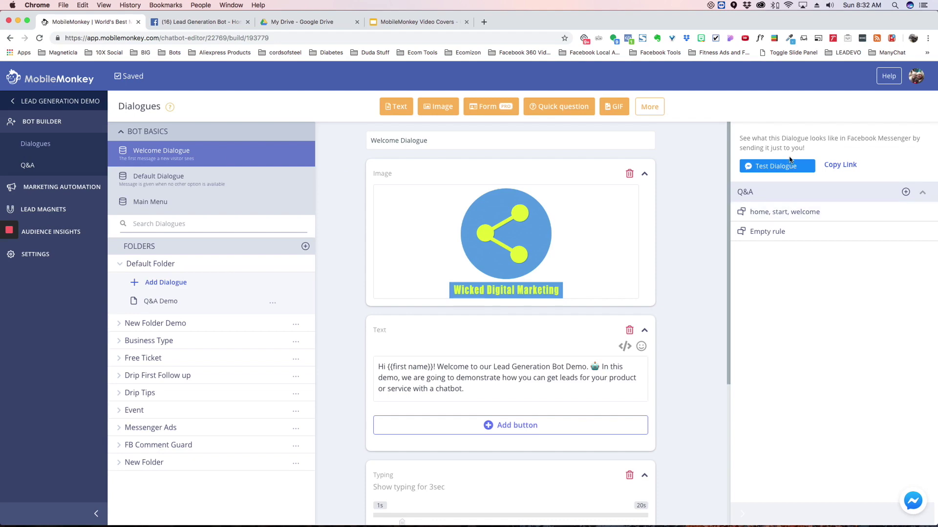
{"action": "left_click", "coordinate": [782, 167]}
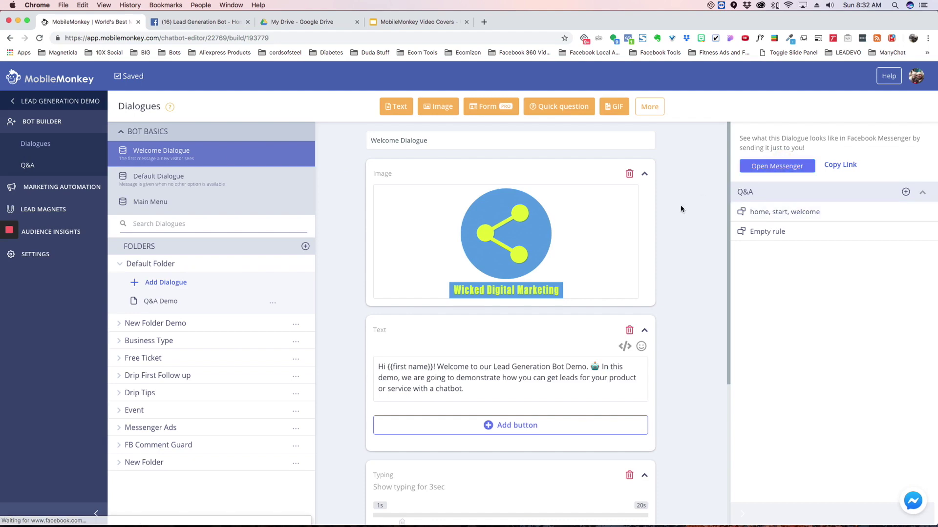
{"action": "left_click", "coordinate": [202, 24]}
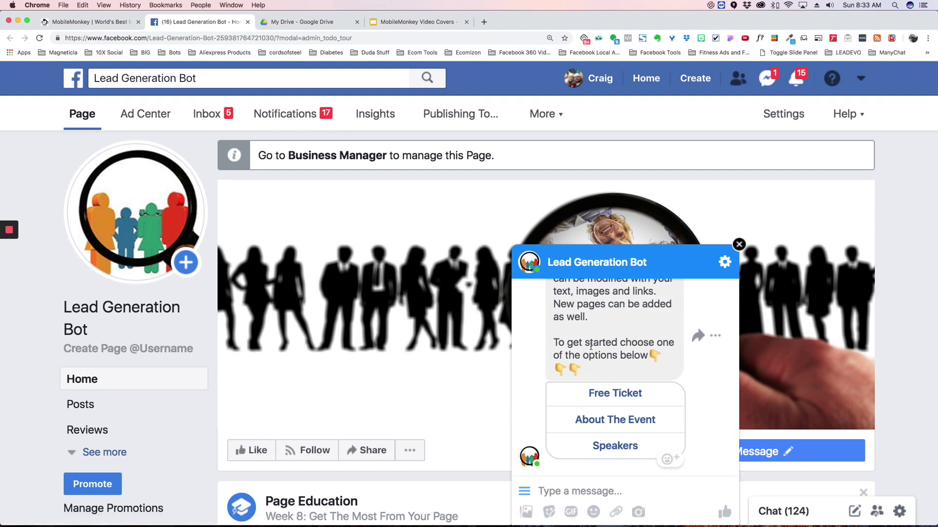
Send 'monkey' to the bot for its smart-monkey reply, then 'home' to restart the welcome
{"action": "left_click", "coordinate": [623, 492]}
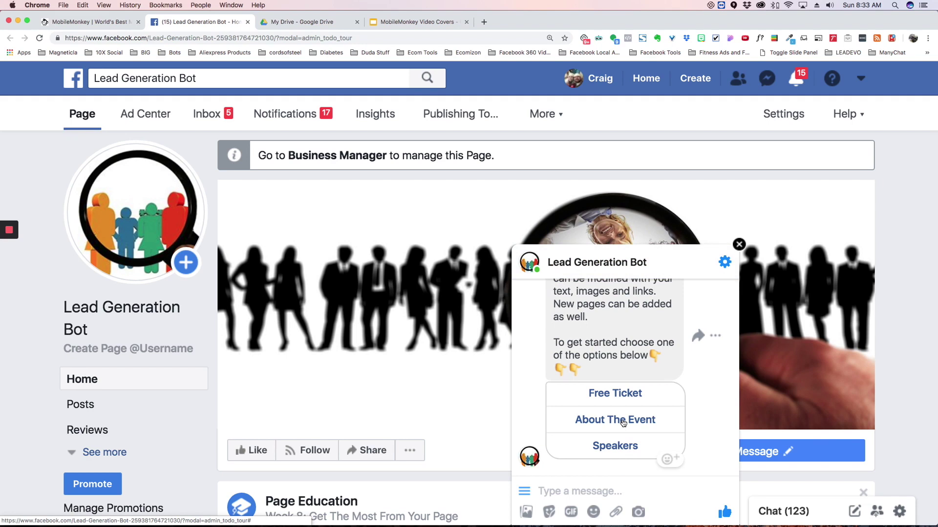
{"action": "type", "text": "monkey"}
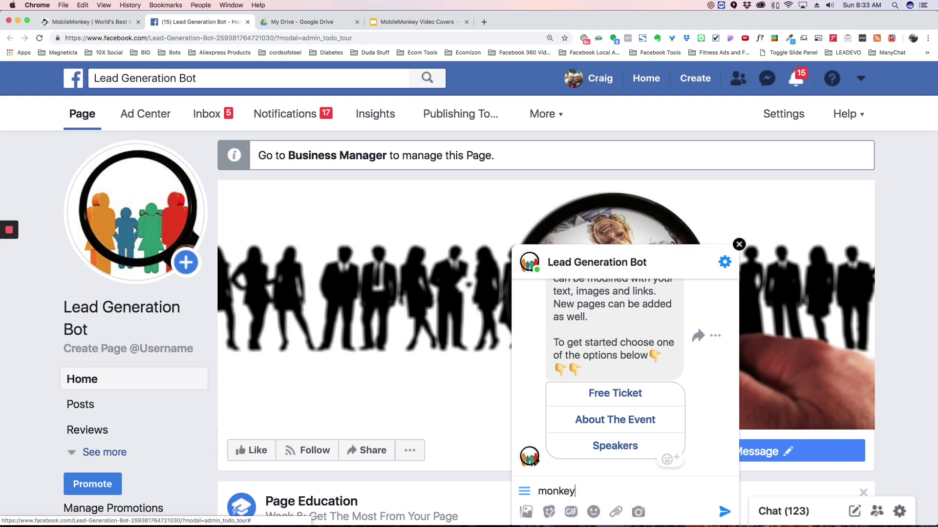
{"action": "key", "text": "Return"}
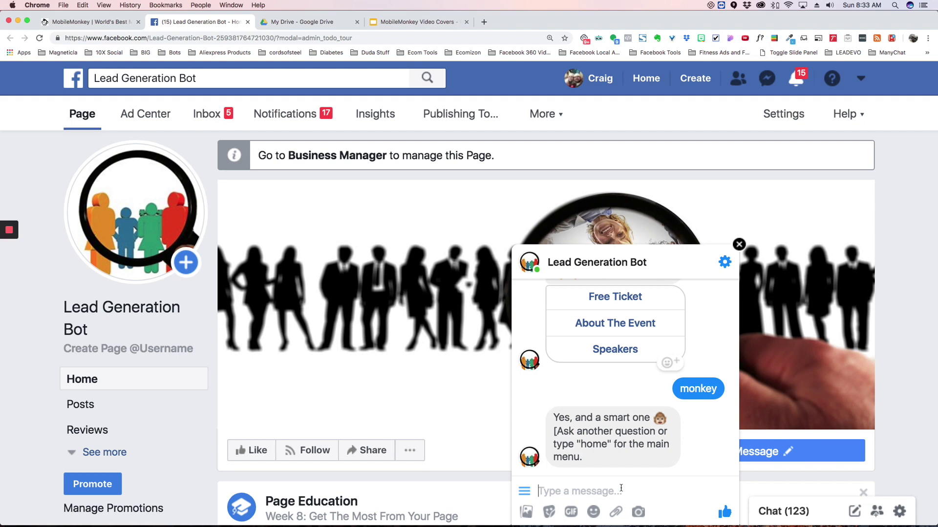
{"action": "type", "text": "home"}
{"action": "key", "text": "Return"}
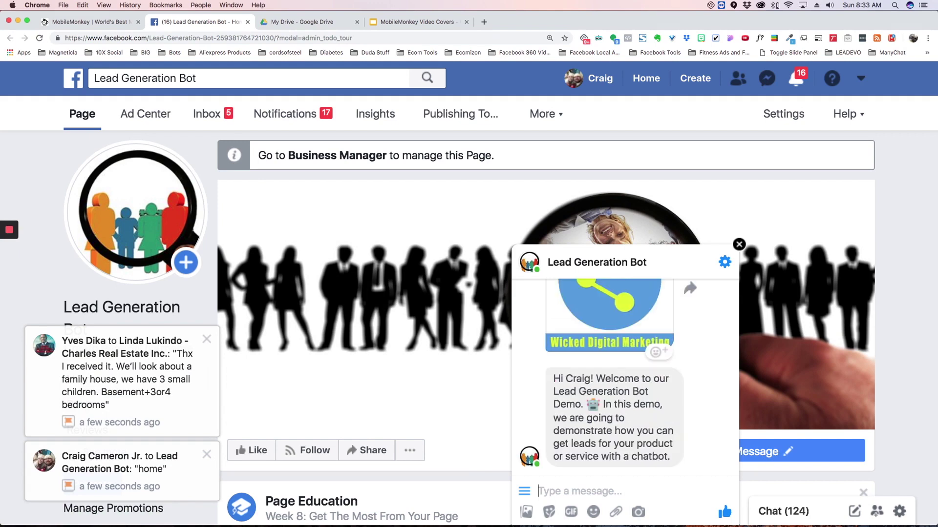
Ask the bot 'what do you like to eat?' and draft 'free ticket' as the next message
{"action": "type", "text": "what "}
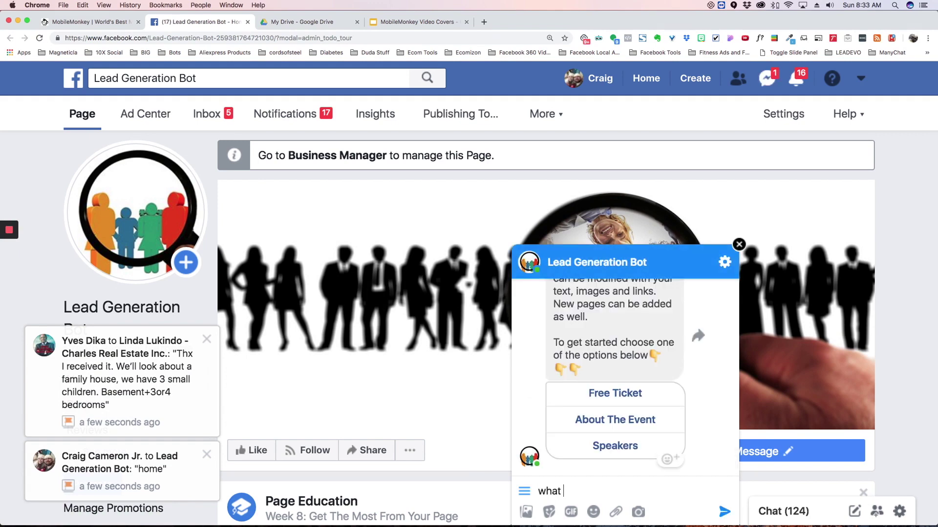
{"action": "type", "text": "do you like to eat?"}
{"action": "key", "text": "Return"}
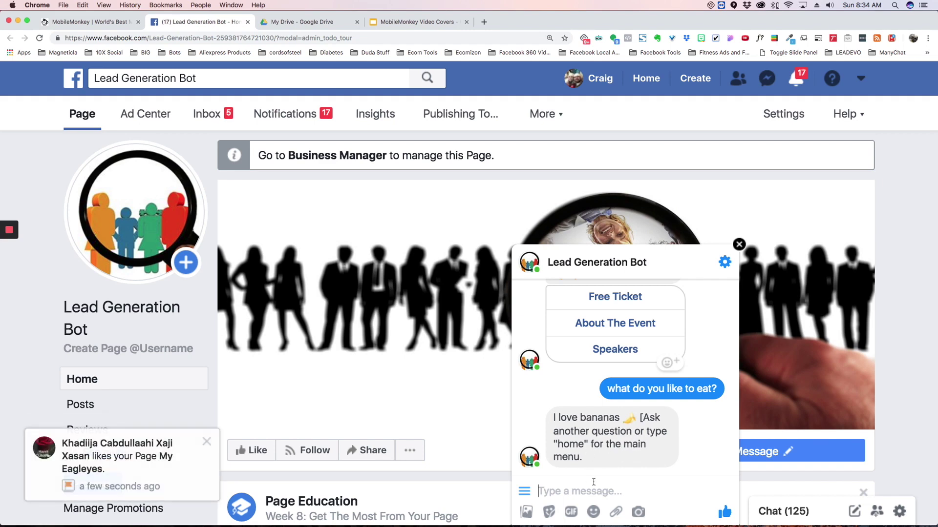
{"action": "type", "text": "free ticket"}
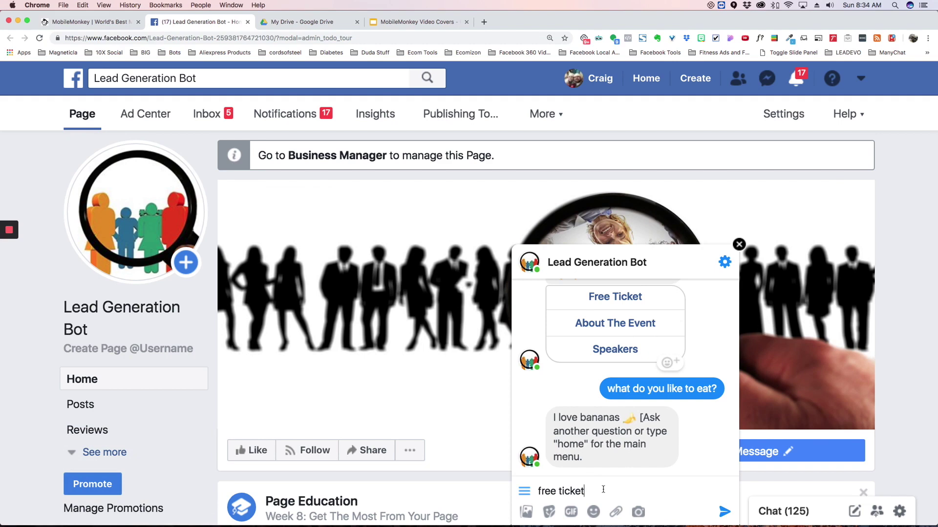
Send the 'free ticket' message to get the GIF and raise-your-hand question
{"action": "key", "text": "Return"}
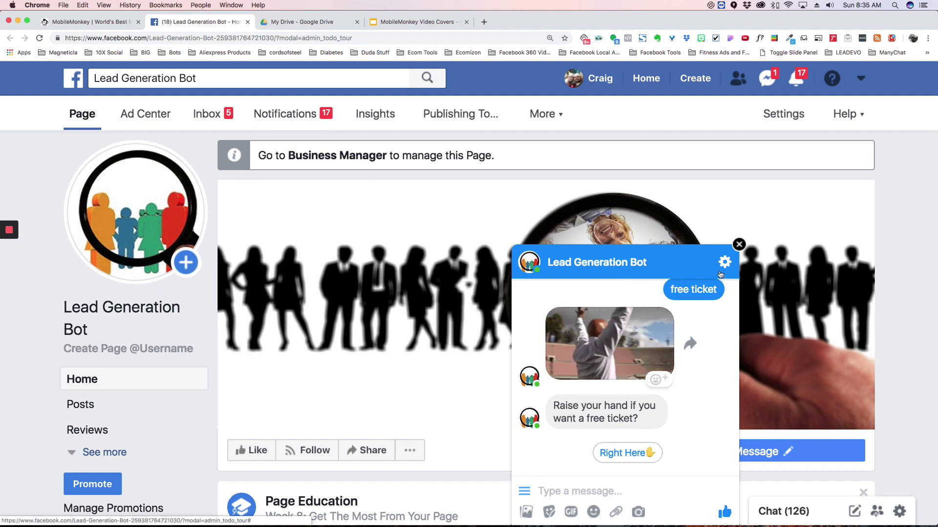
Compare the Q&A Demo and Welcome dialogues, then send Q&A Demo as a Messenger test
{"action": "left_click", "coordinate": [98, 22]}
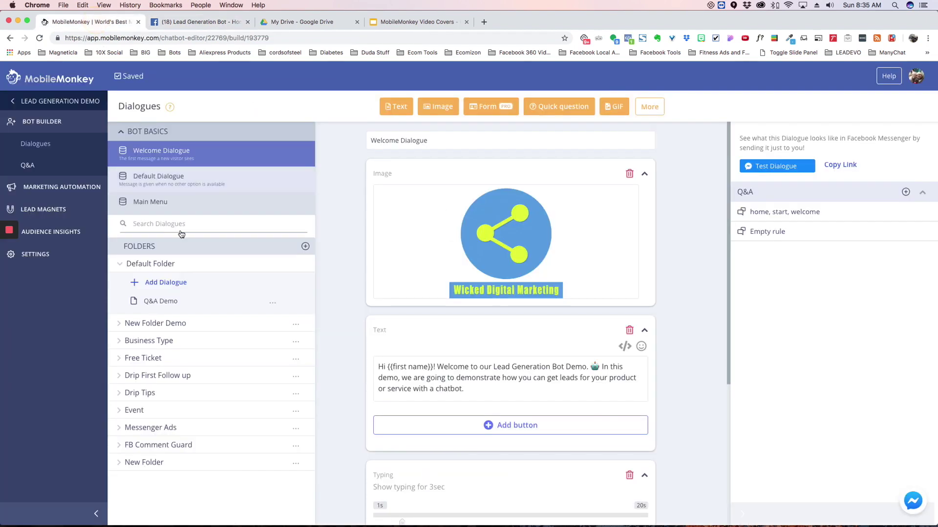
{"action": "left_click", "coordinate": [166, 303]}
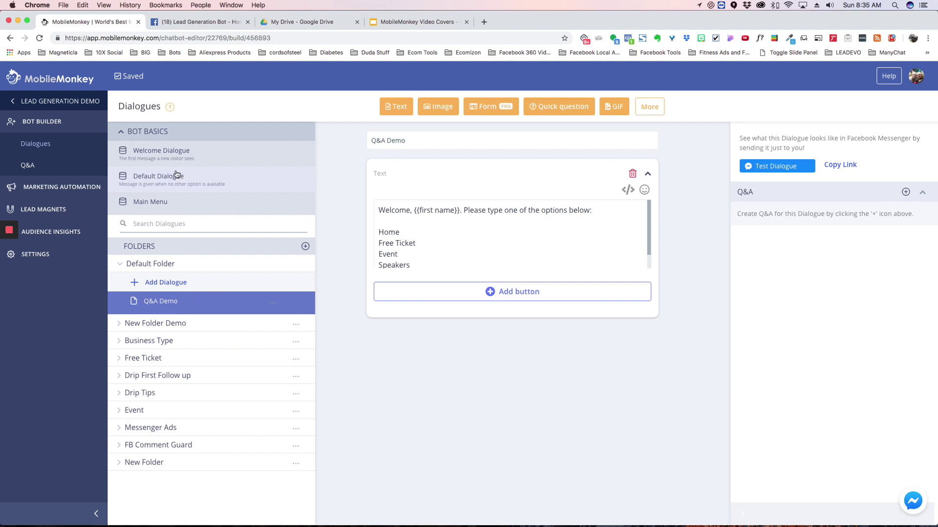
{"action": "left_click", "coordinate": [169, 155]}
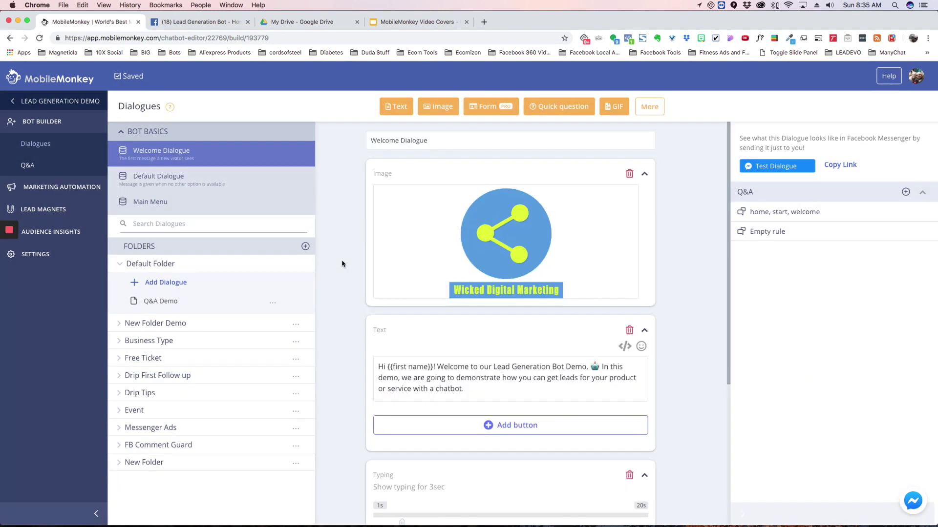
{"action": "scroll", "coordinate": [344, 260], "scroll_direction": "down", "scroll_amount": 4}
{"action": "scroll", "coordinate": [347, 259], "scroll_direction": "down", "scroll_amount": 1}
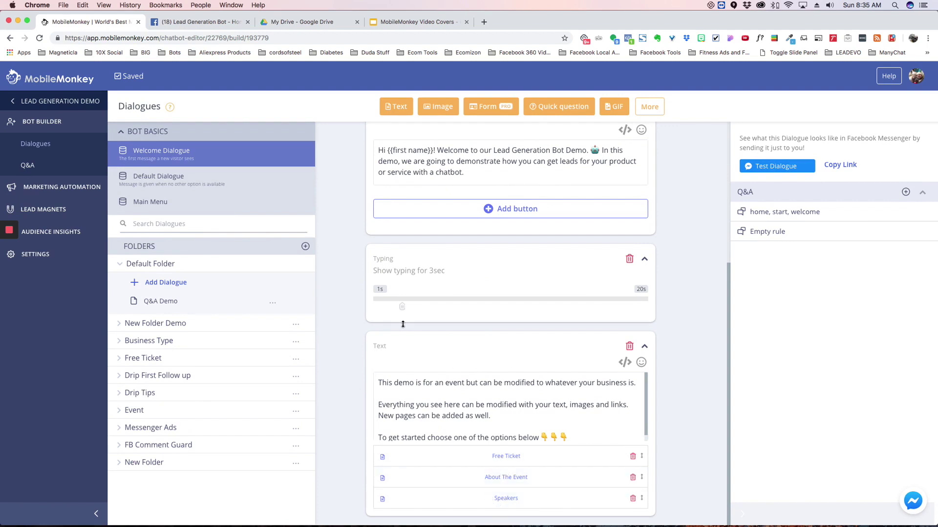
{"action": "left_click", "coordinate": [175, 302]}
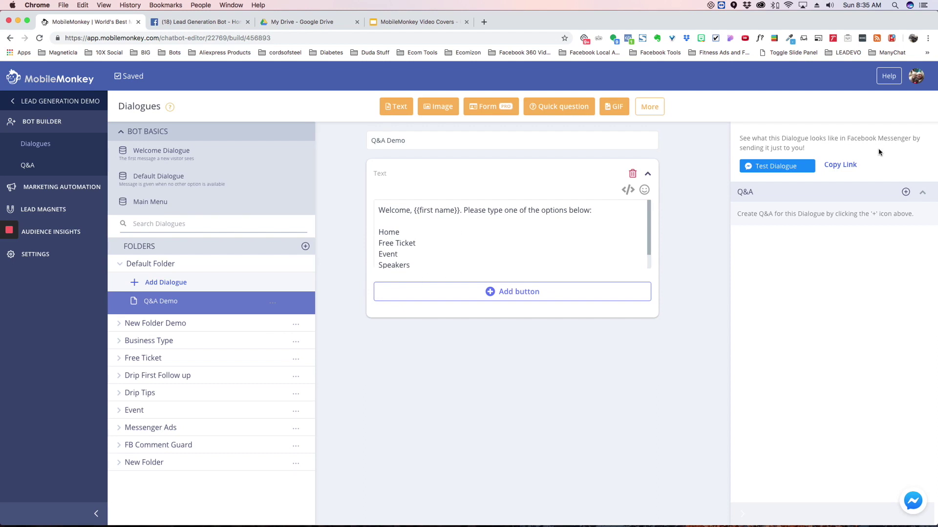
{"action": "left_click", "coordinate": [772, 166]}
Send 'free guide' in the Facebook bot chat to get the guide download
{"action": "left_click", "coordinate": [197, 22]}
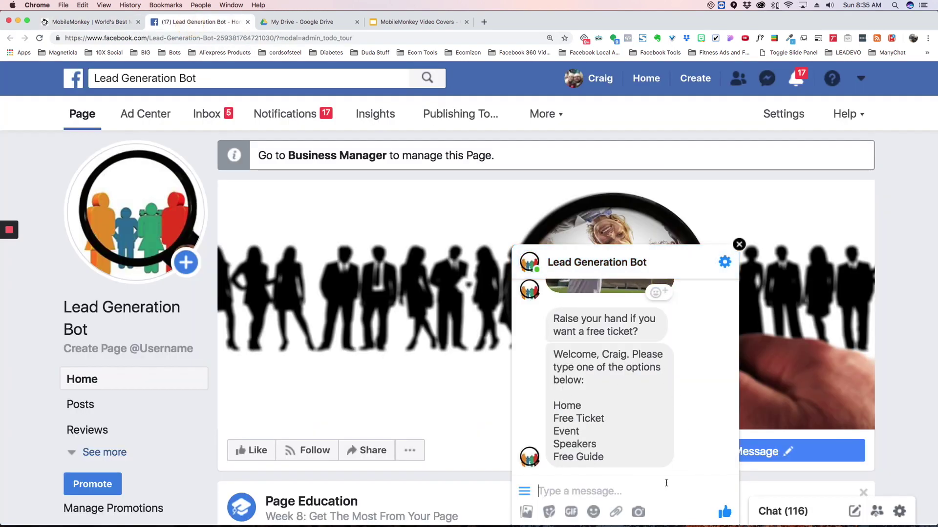
{"action": "left_click", "coordinate": [614, 489]}
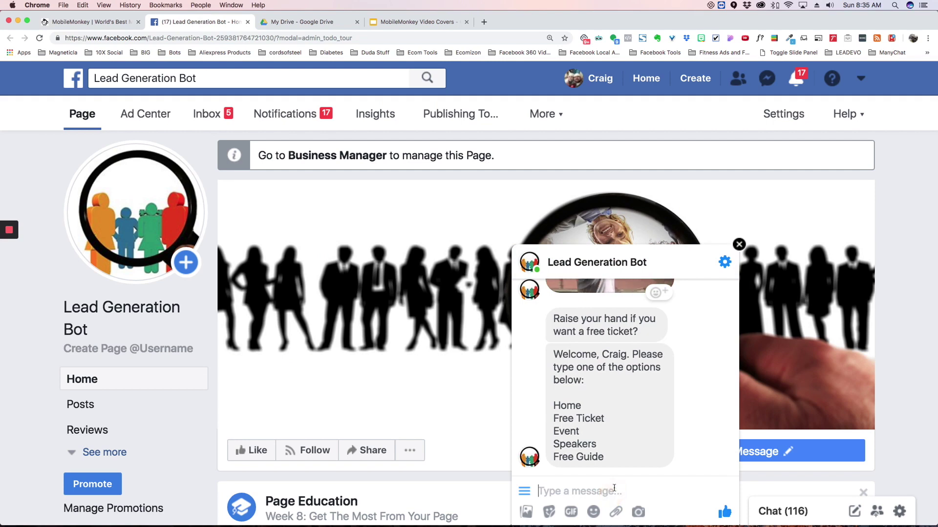
{"action": "type", "text": "free ;gu"}
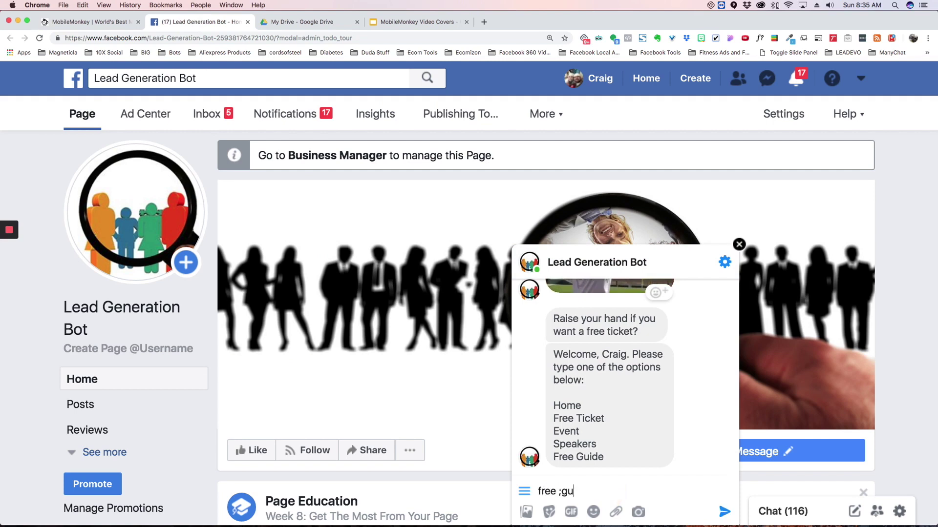
{"action": "key", "text": "BackSpace"}
{"action": "key", "text": "BackSpace"}
{"action": "key", "text": "BackSpace"}
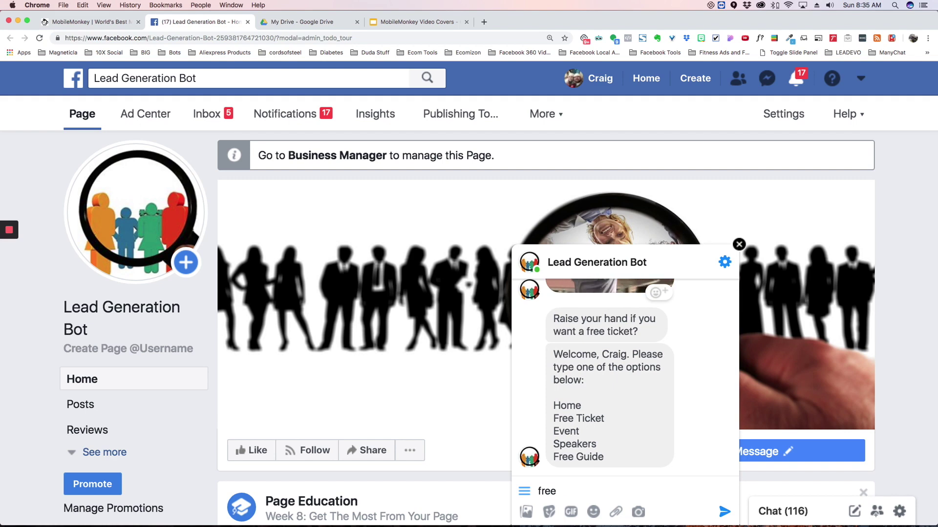
{"action": "type", "text": "guide"}
{"action": "key", "text": "Return"}
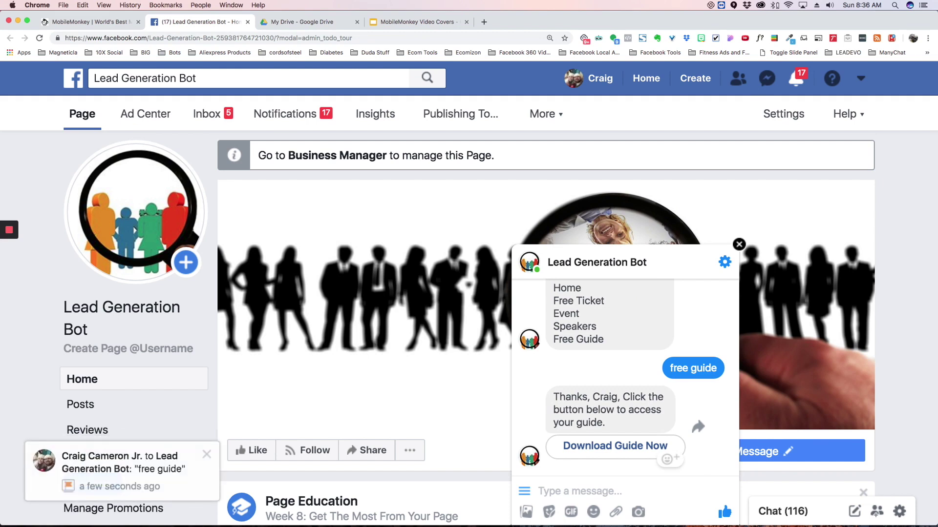
Send 'event' to get the party invitation reply, then return to MobileMonkey
{"action": "type", "text": "event"}
{"action": "key", "text": "Return"}
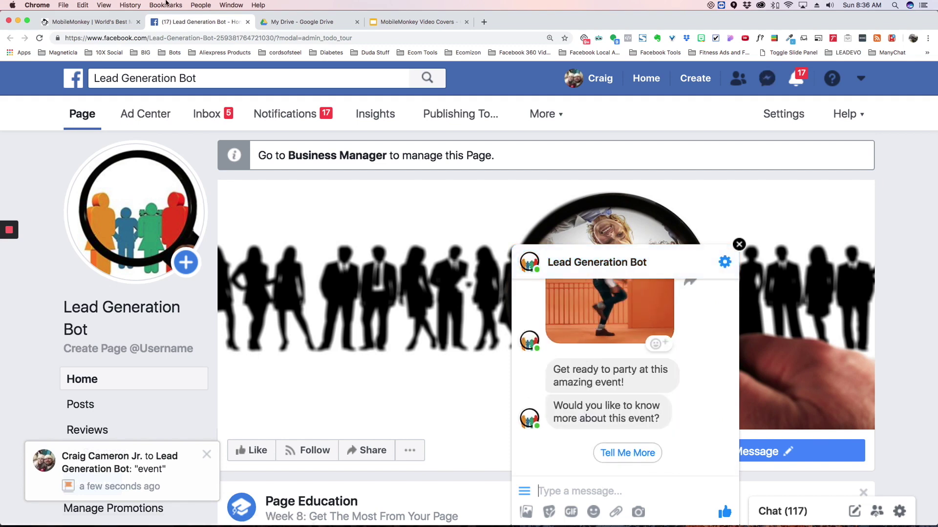
{"action": "left_click", "coordinate": [98, 22]}
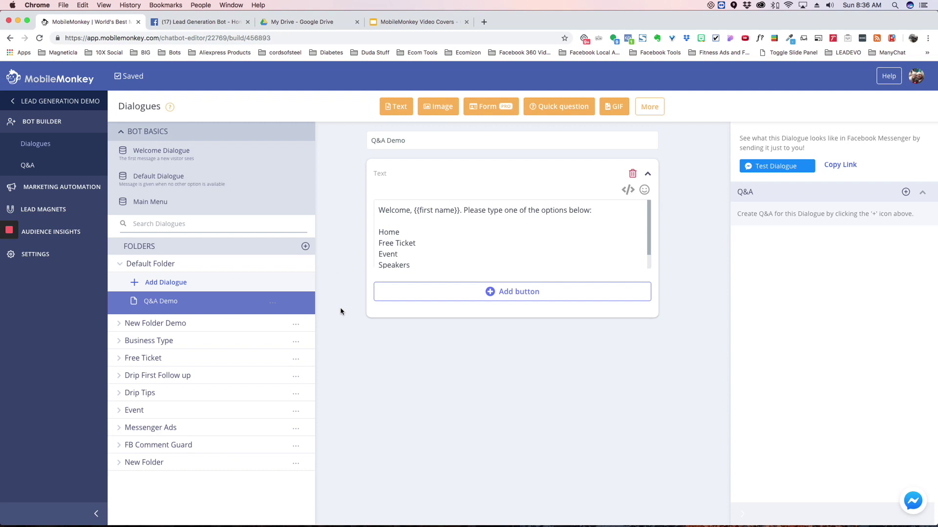
Open the Default Dialogue under Bot Basics to see its fallback reply and email alert
{"action": "left_click", "coordinate": [164, 179]}
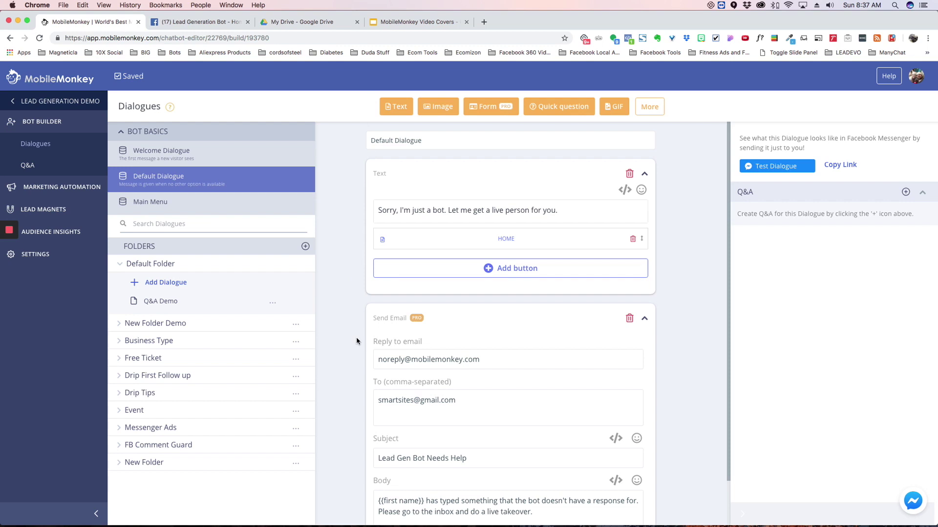
Revisit Q&A Demo, then reopen the Welcome Dialogue with its 'home, start, welcome' keywords
{"action": "left_click", "coordinate": [178, 306]}
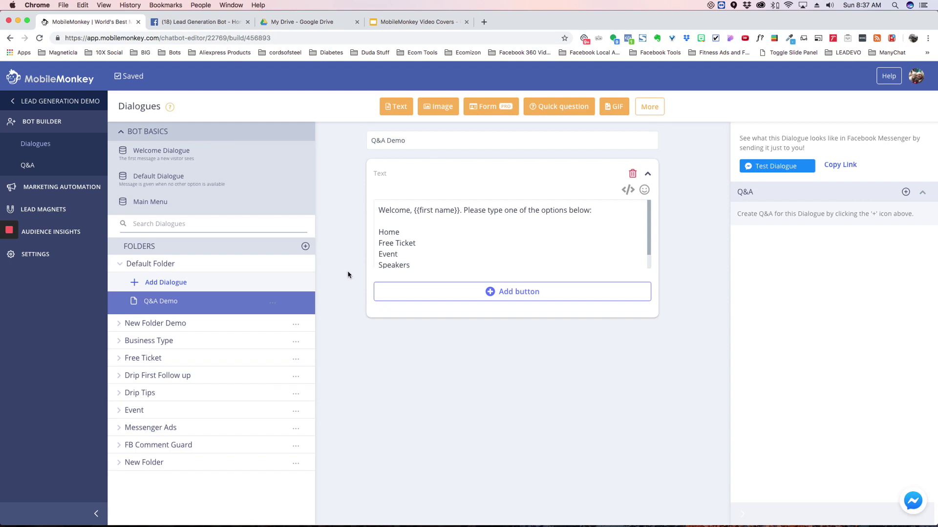
{"action": "left_click", "coordinate": [140, 148]}
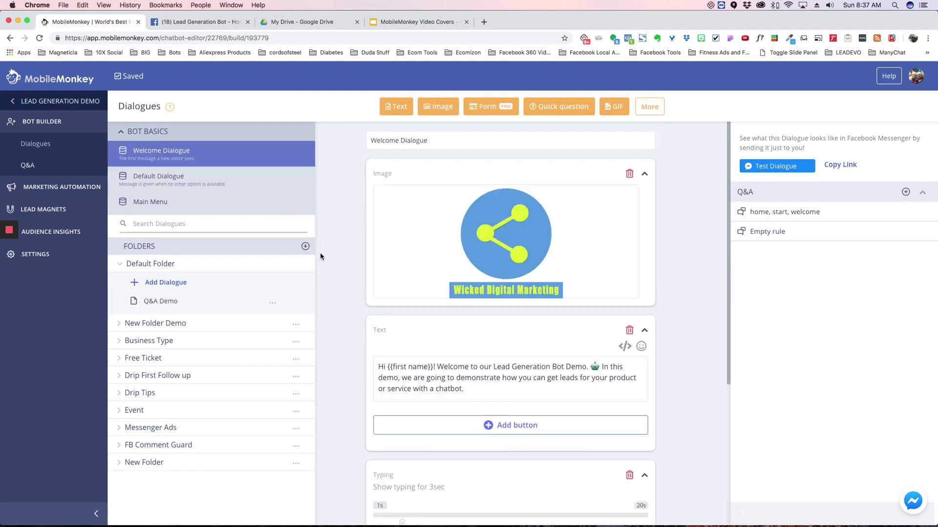